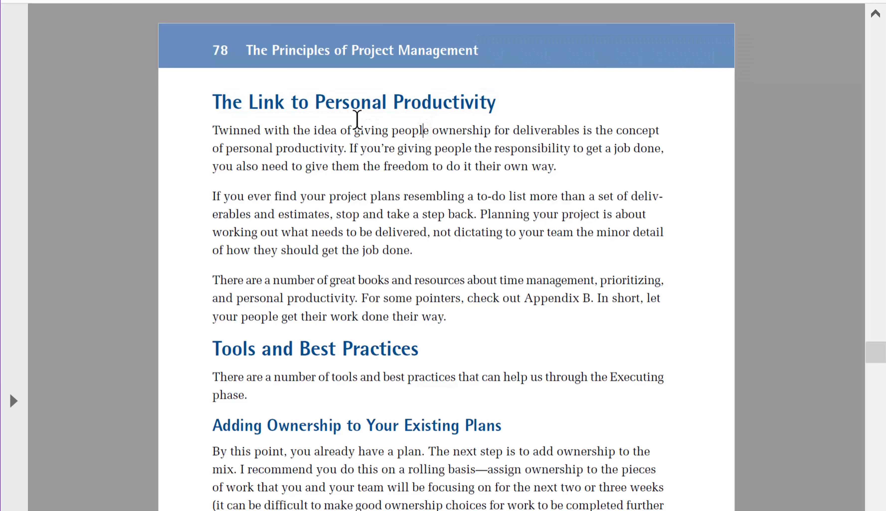
Step: Examine the blue bold headings on pages 78 and 77 of the project management book
left_click_drag(422, 349, 197, 343)
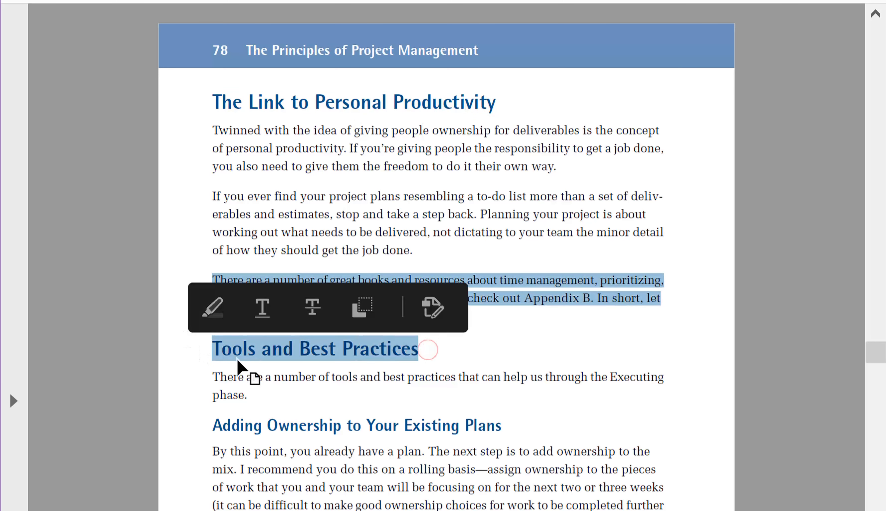
mouse_move(215, 424)
left_mouse_down()
mouse_move(538, 422)
mouse_move(521, 415)
left_mouse_up()
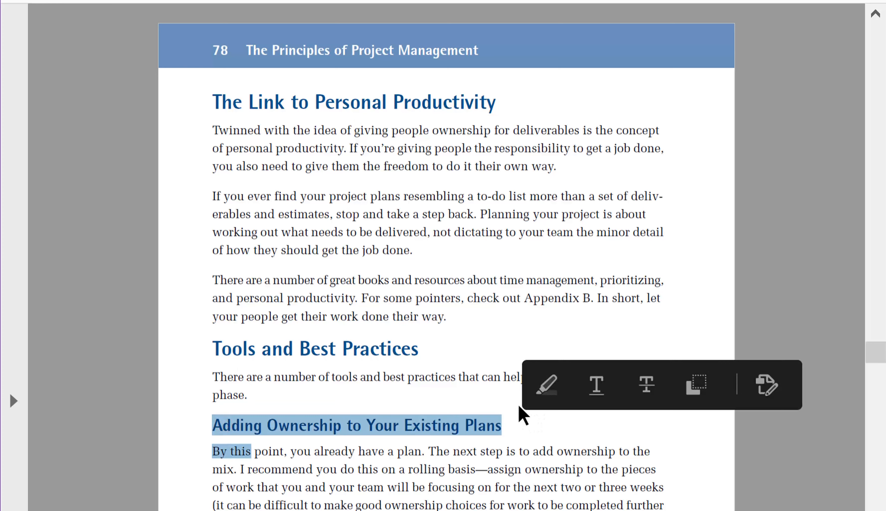
scroll(521, 415, "up", 3)
triple_click(334, 347)
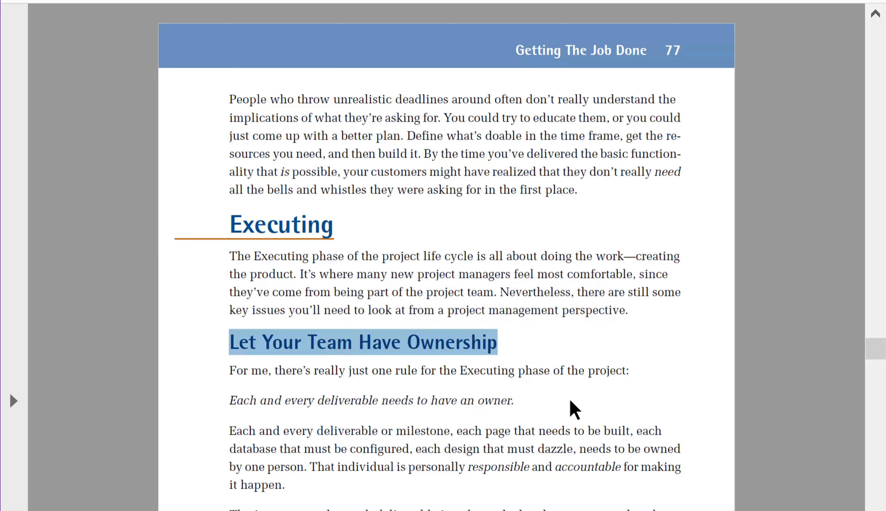
key("Right")
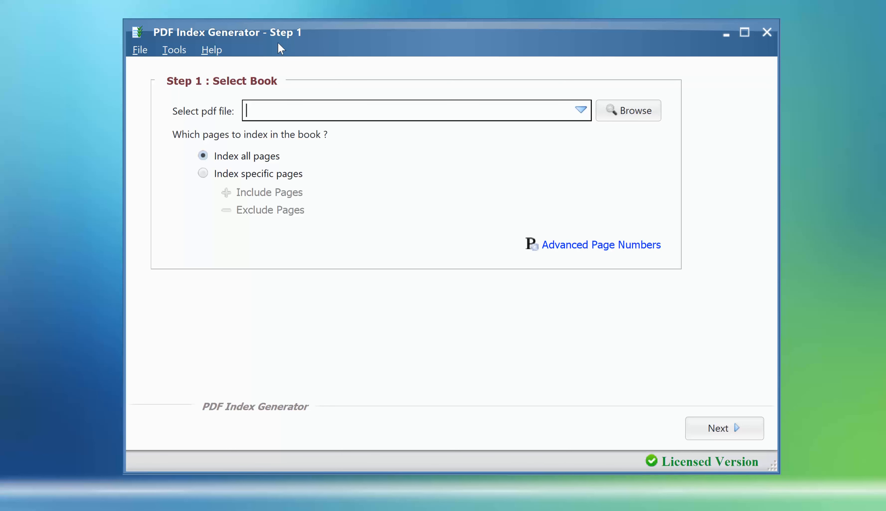
Step: In PDF Index Generator, load The principles of project management.pdf as the book to index and open the font queries settings
left_click_drag(11, 198, 417, 114)
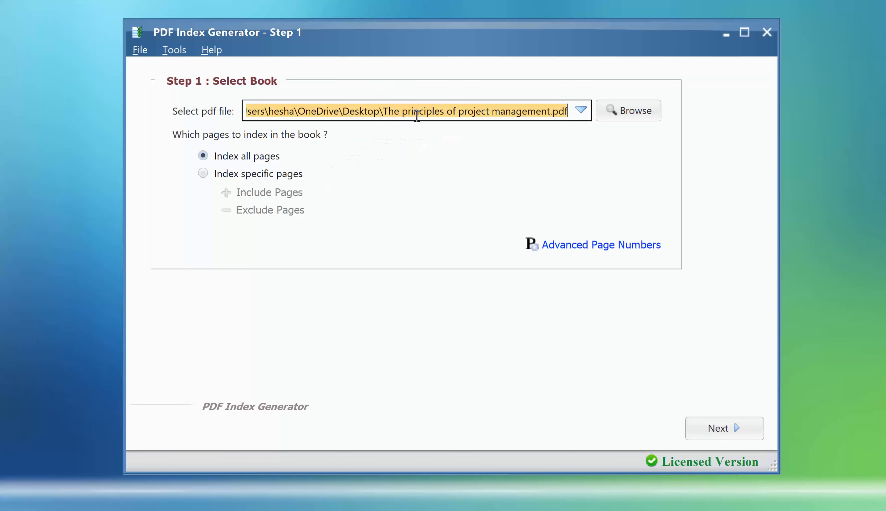
left_click(174, 50)
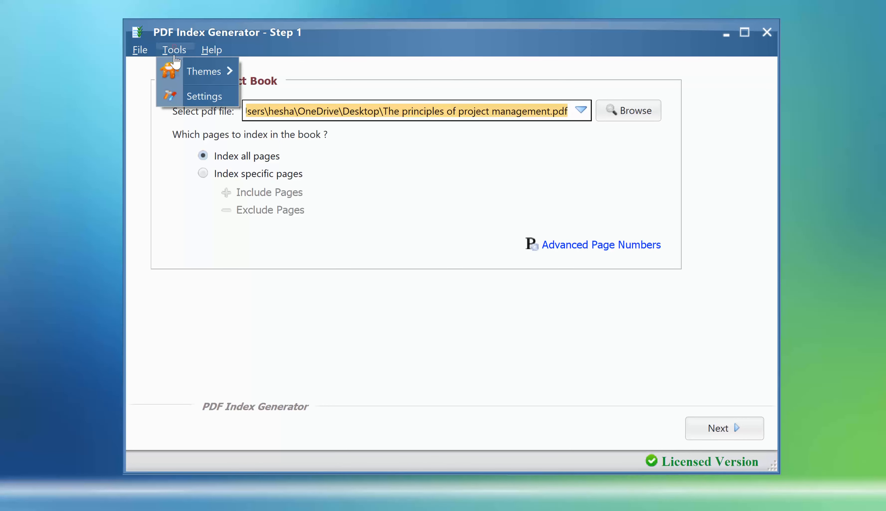
left_click(203, 97)
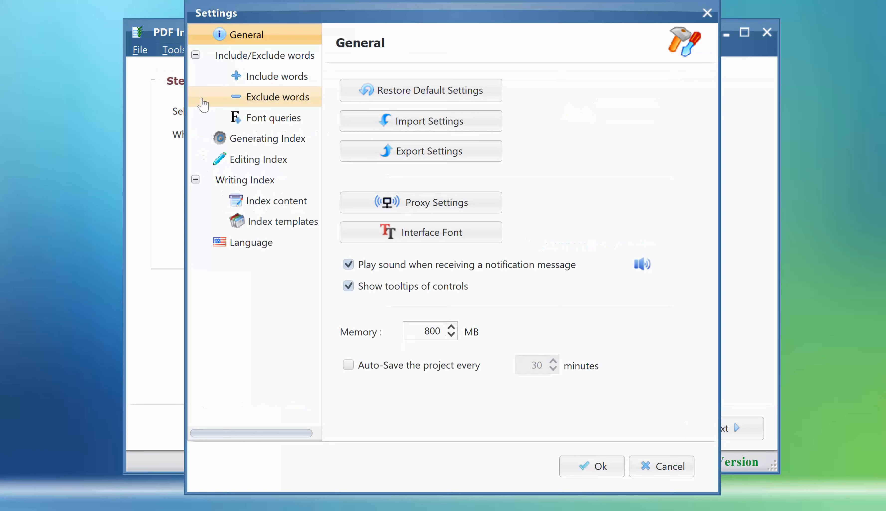
left_click(257, 56)
left_click(277, 81)
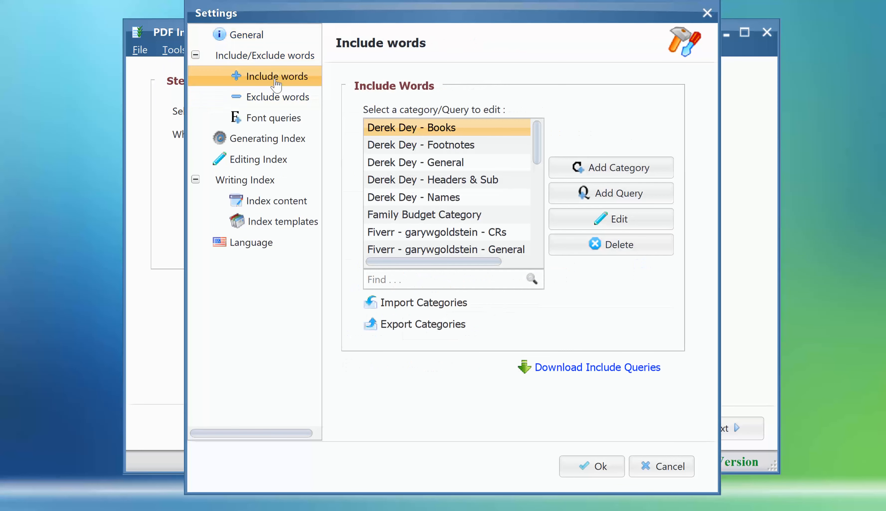
left_click(283, 121)
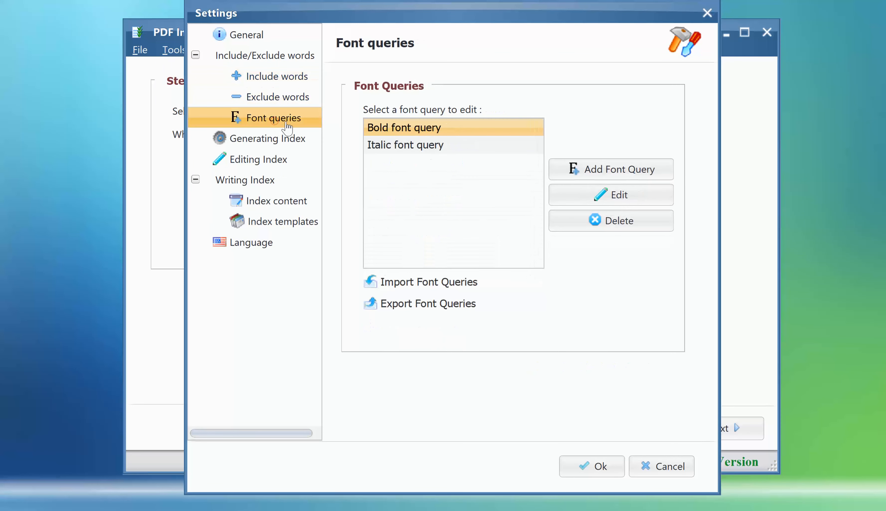
Step: Add a font query named Blue bold font query with the Bold font style and the font color condition enabled
left_click(596, 179)
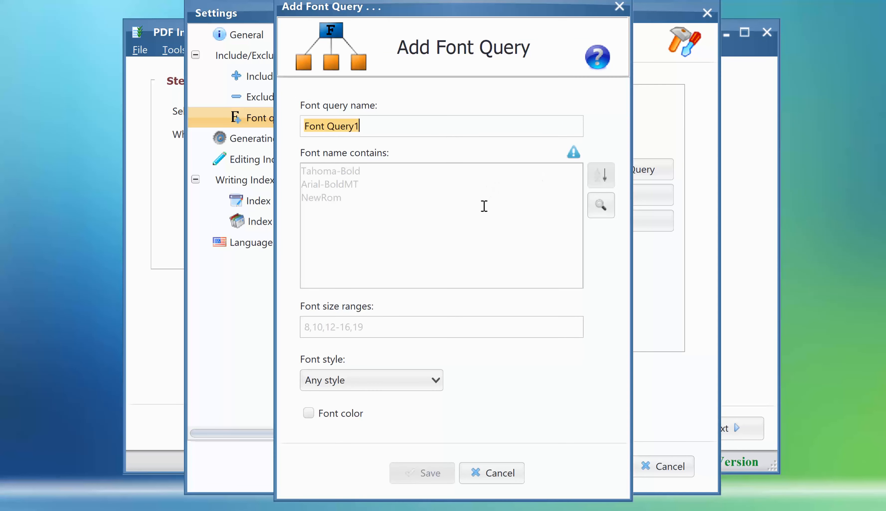
type("Blue")
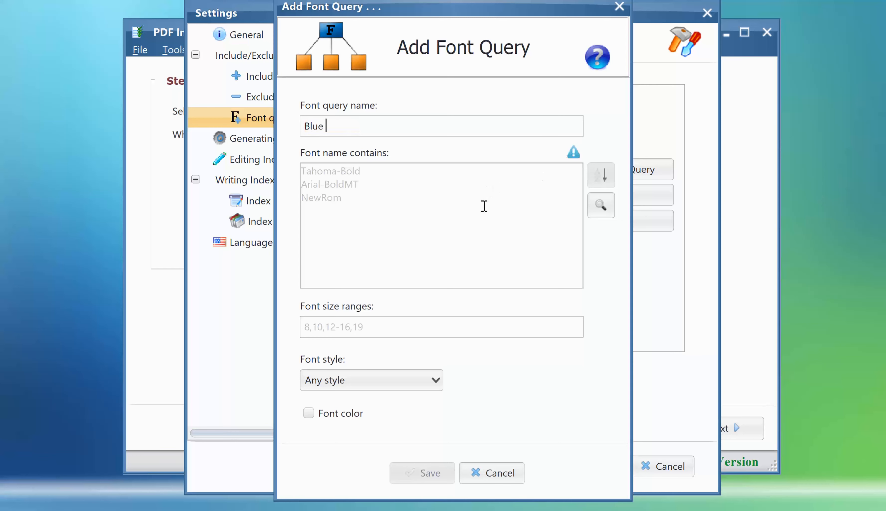
type(" bold font query")
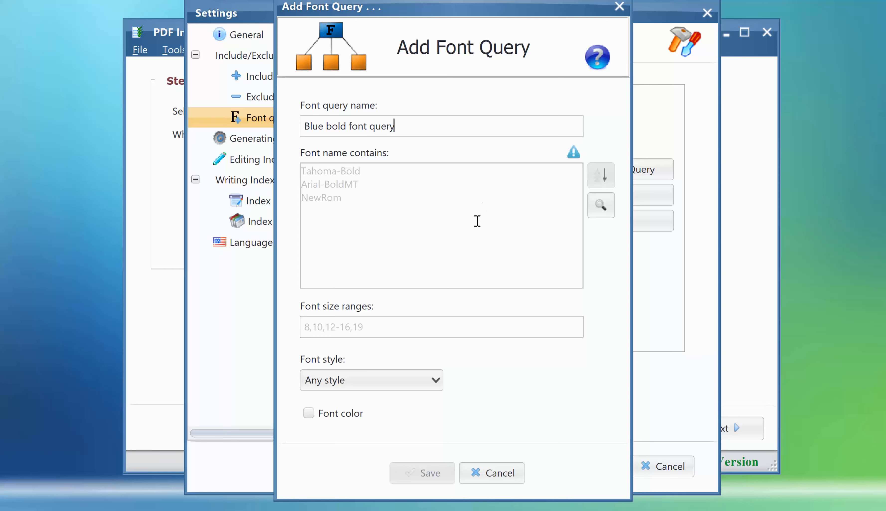
left_click(425, 379)
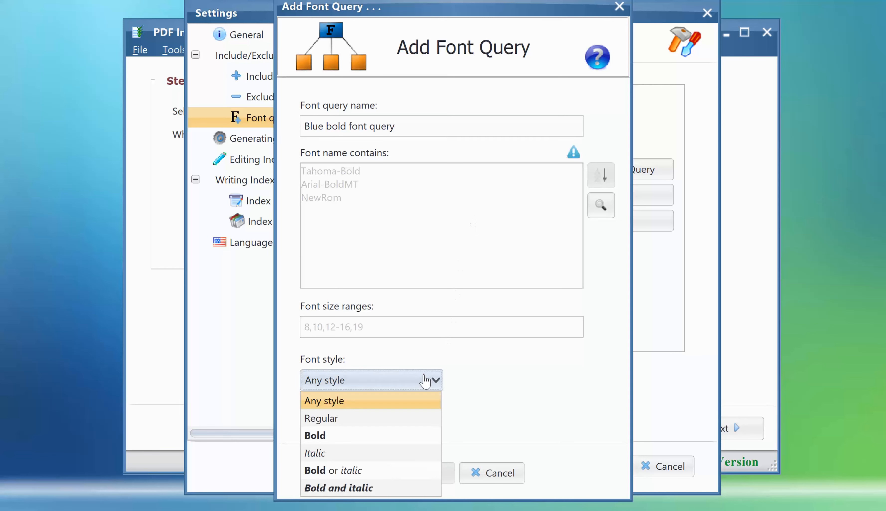
left_click(413, 439)
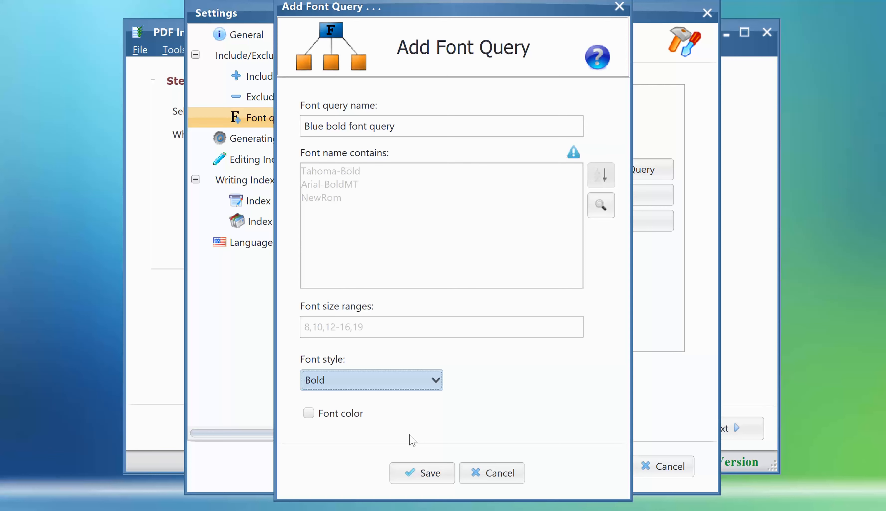
left_click(352, 421)
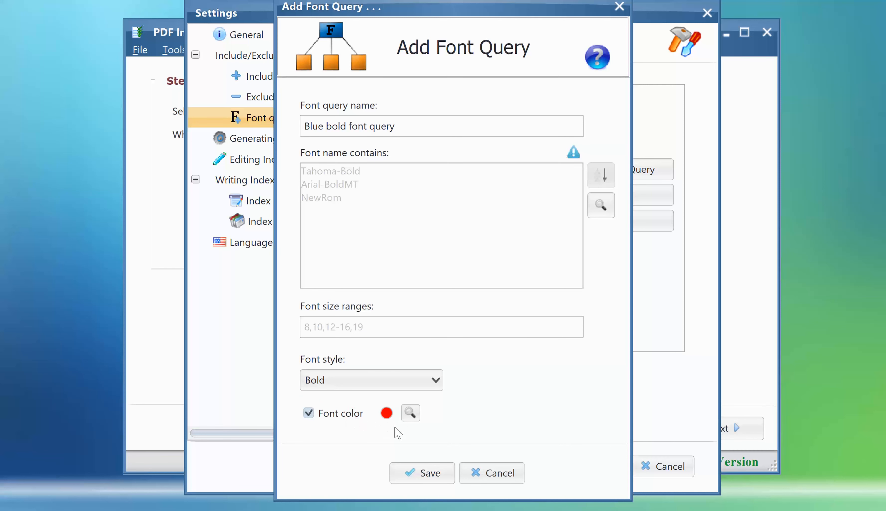
left_click(389, 412)
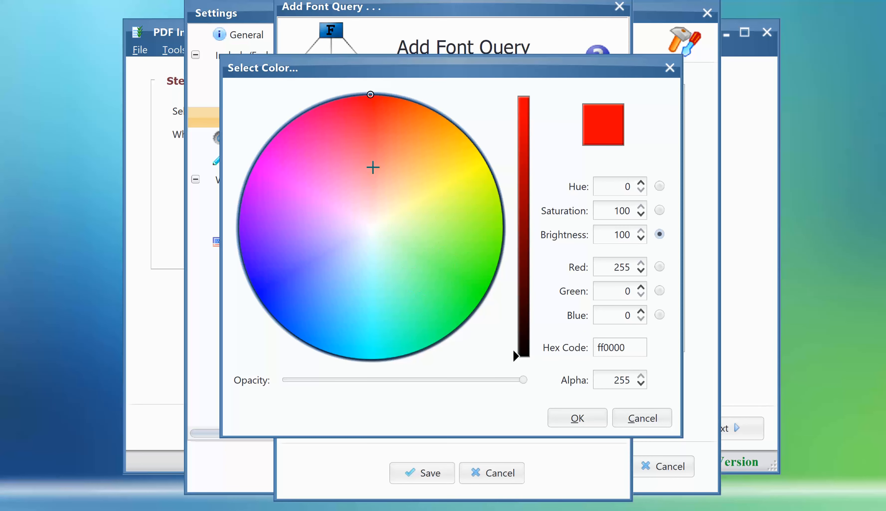
left_click(374, 167)
left_click(299, 237)
left_click(422, 277)
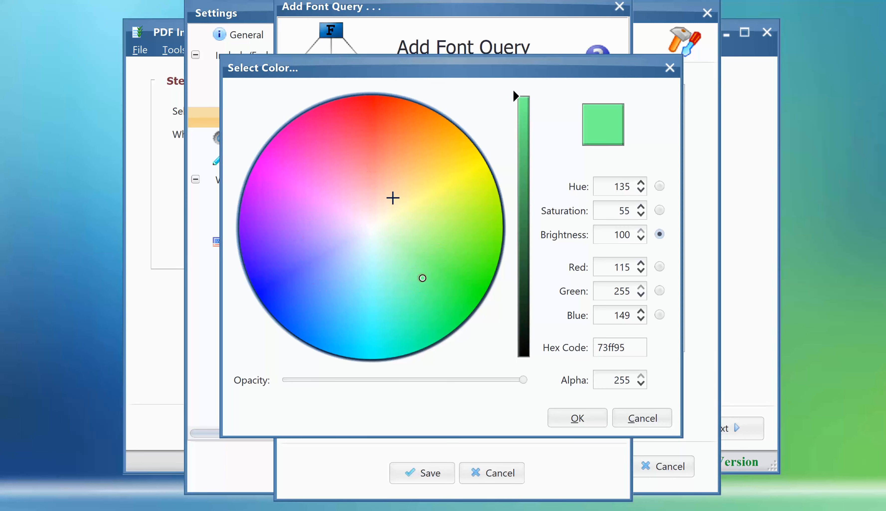
left_click(393, 197)
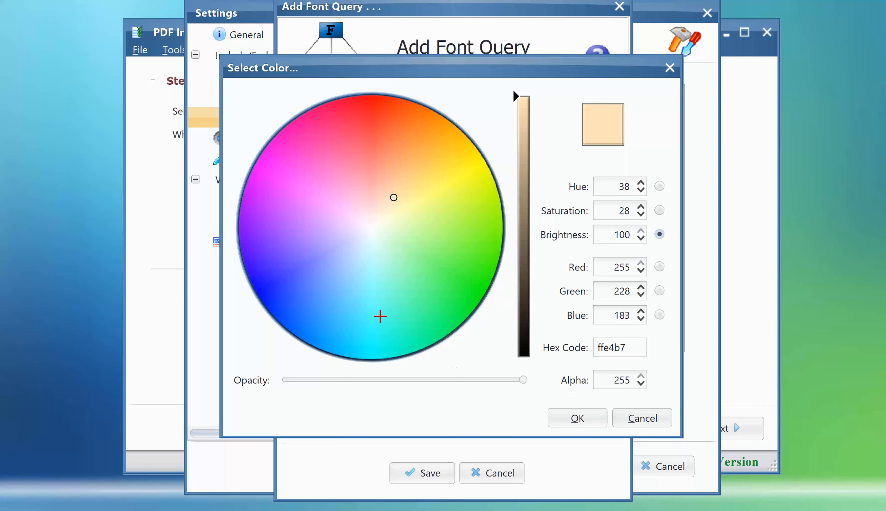
left_click(322, 271)
mouse_move(317, 278)
left_mouse_down()
mouse_move(307, 288)
mouse_move(277, 261)
mouse_move(319, 293)
mouse_move(261, 245)
left_mouse_up()
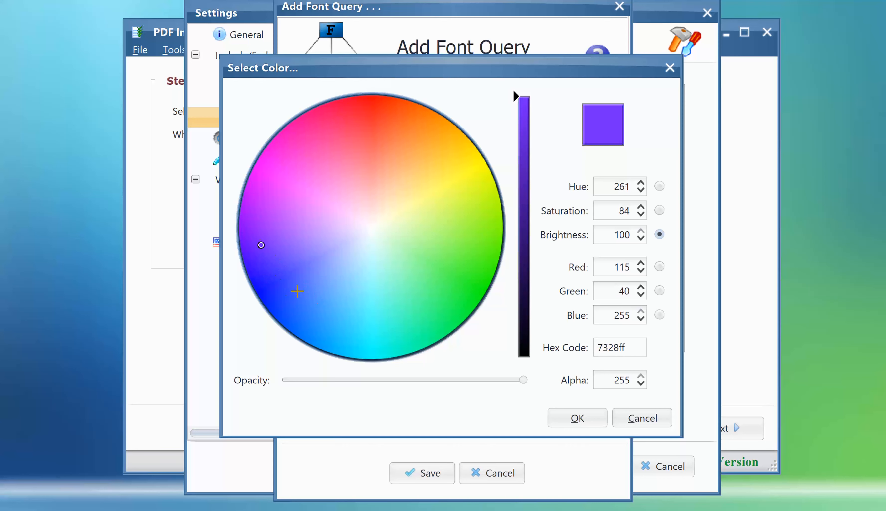
left_click(632, 419)
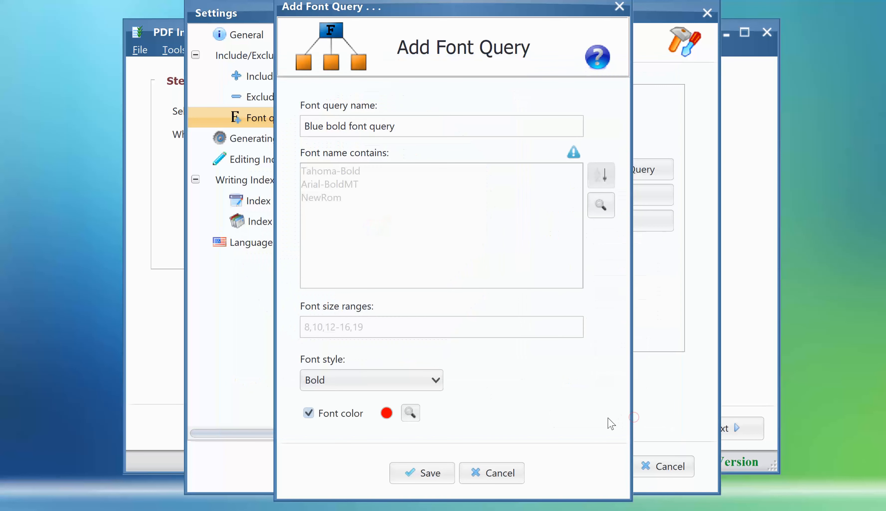
Step: Set the query's font color to Red:0, Green:82, Blue:136 detected from The principles of project management.pdf, and save the query and settings
left_click(416, 419)
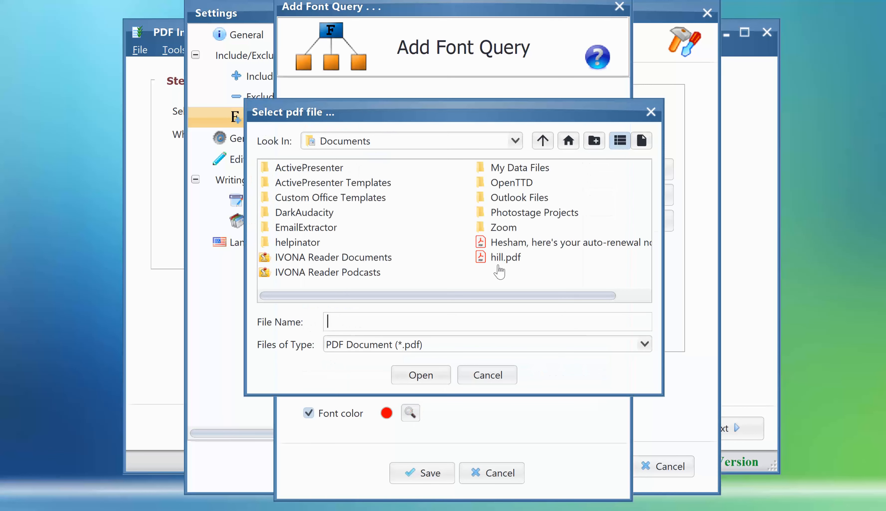
left_click(569, 141)
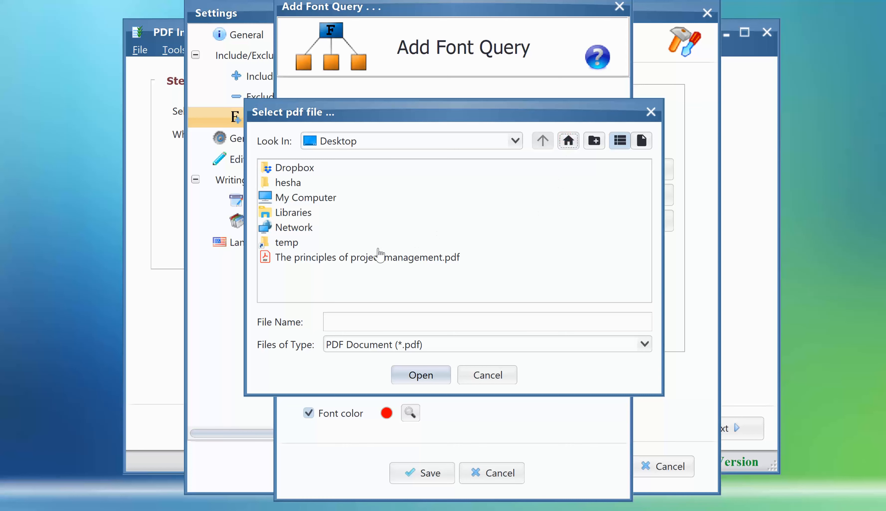
left_click(380, 257)
left_click(417, 374)
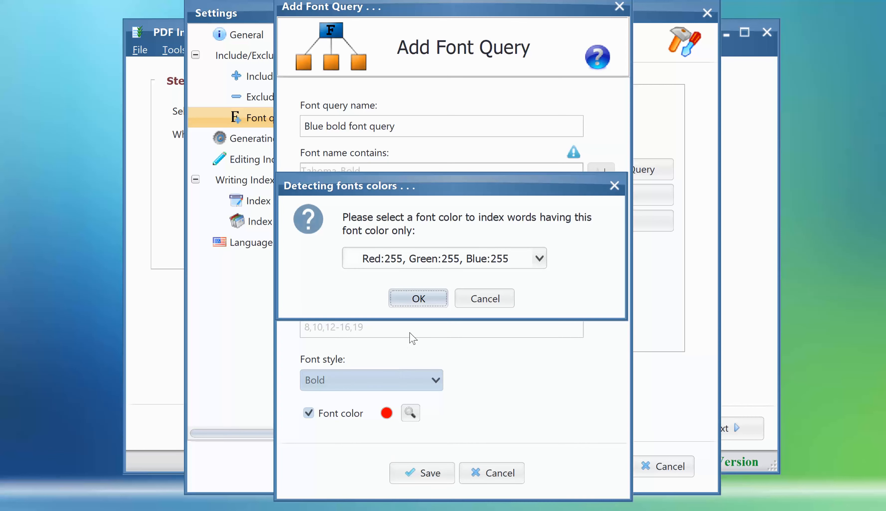
left_click(426, 259)
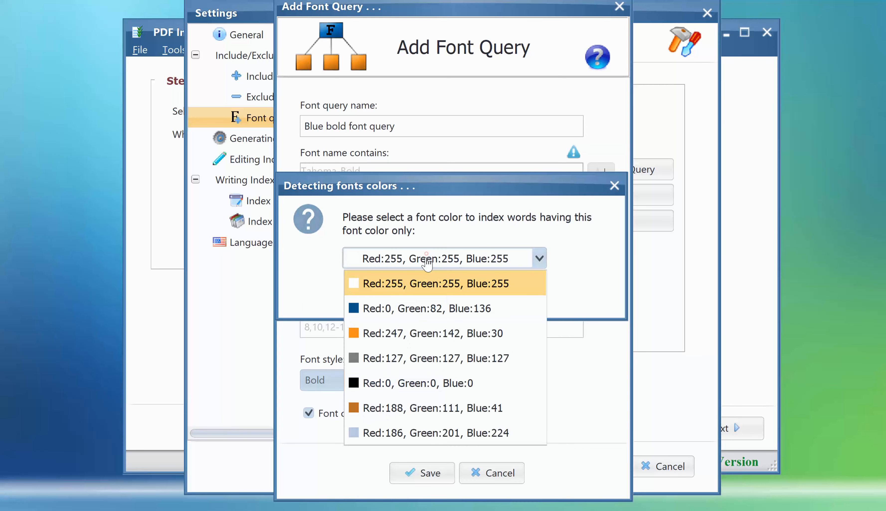
left_click(401, 308)
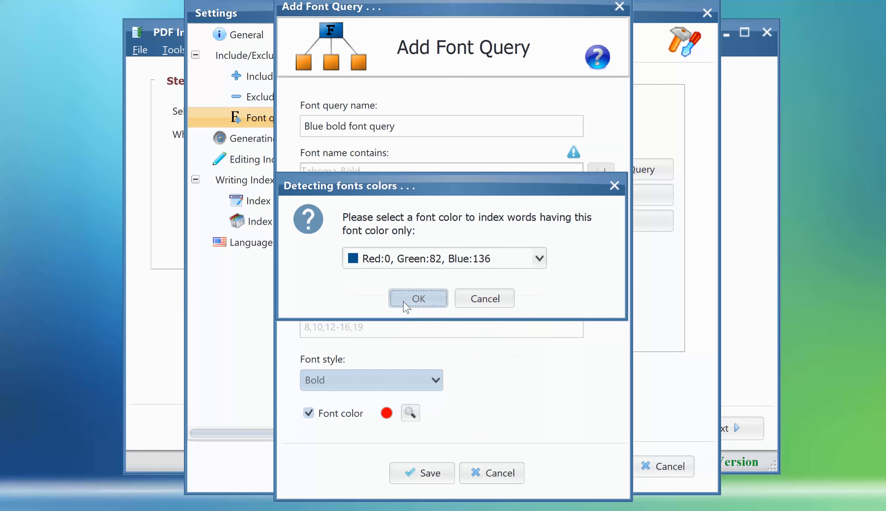
left_click(406, 304)
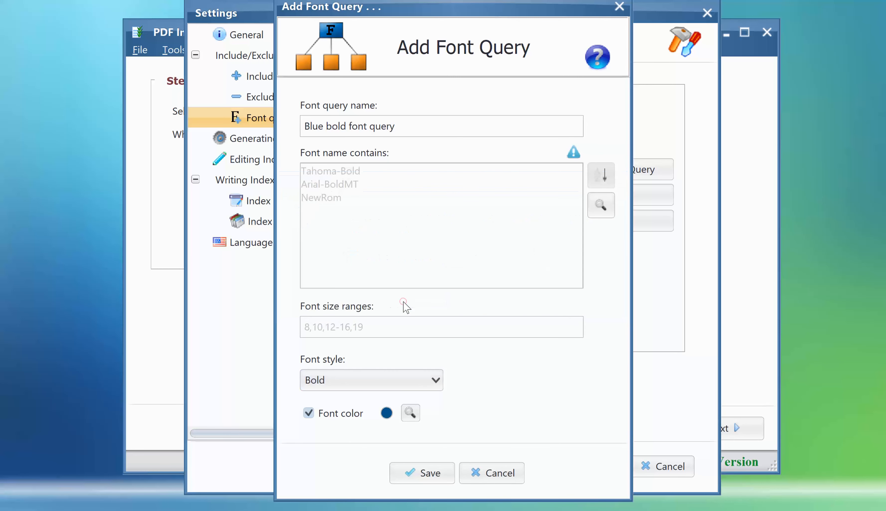
left_click(420, 475)
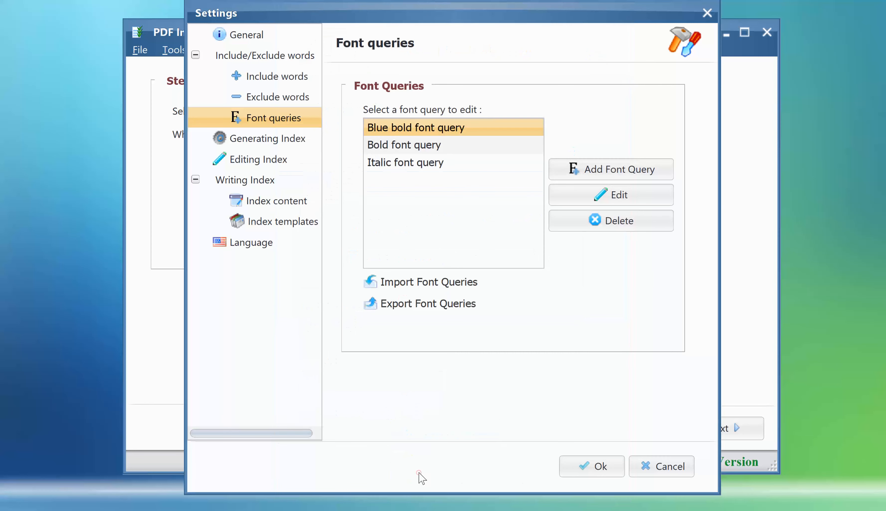
left_click(585, 472)
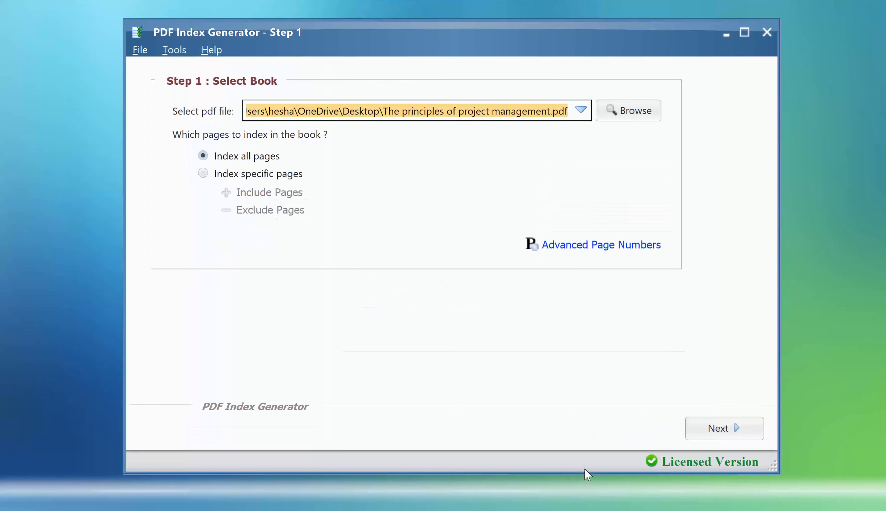
Step: Restrict indexing to words with a specific font format using the Blue bold font query, and generate the index
left_click(721, 429)
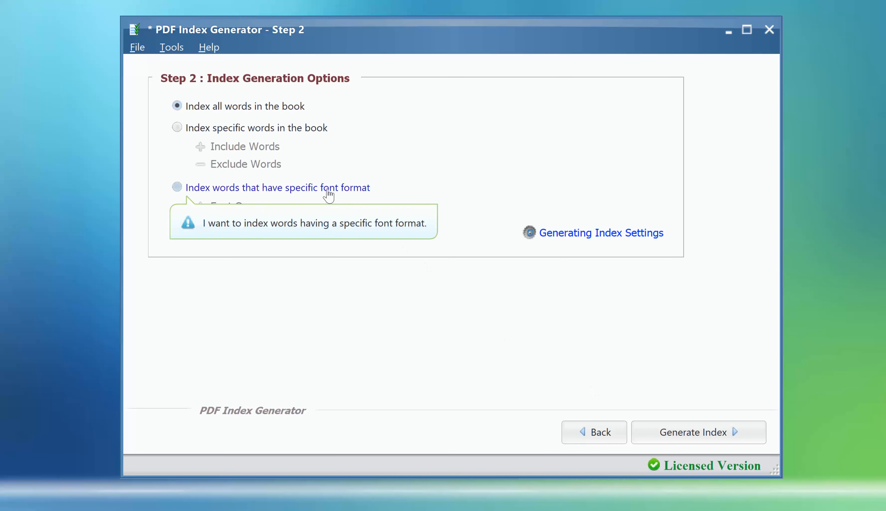
left_click(328, 195)
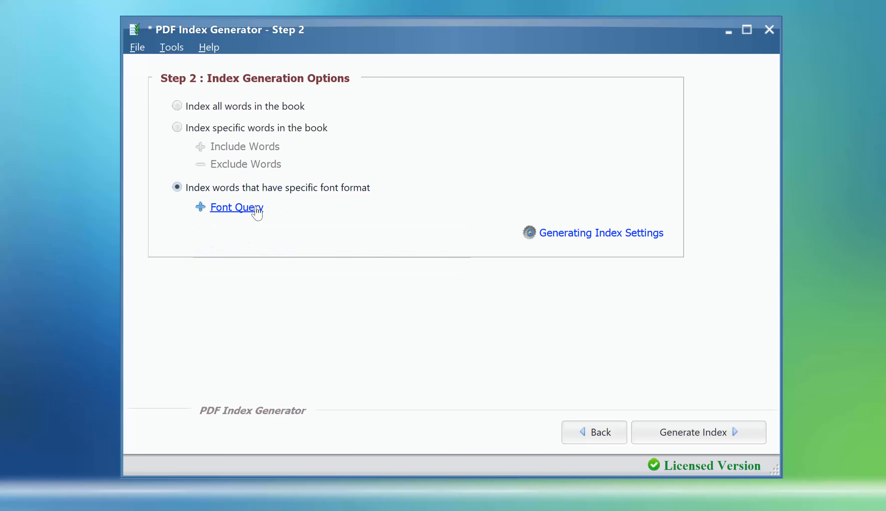
left_click(237, 207)
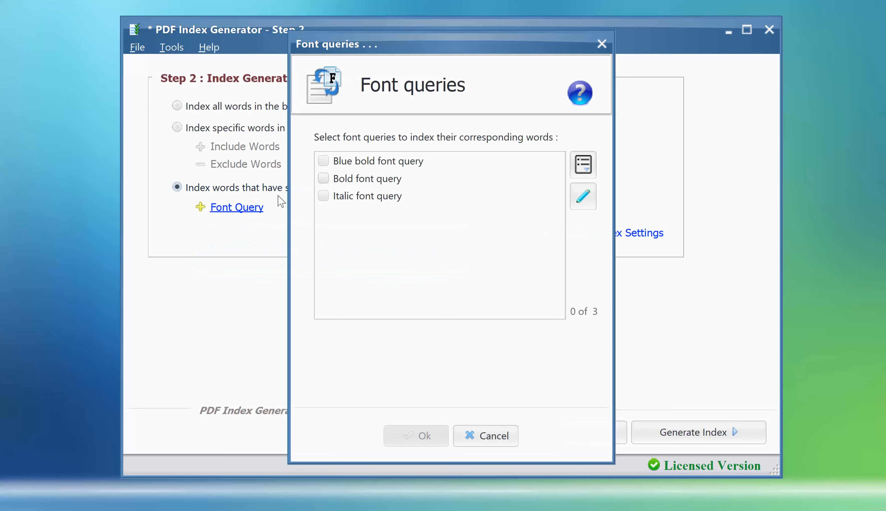
left_click(323, 163)
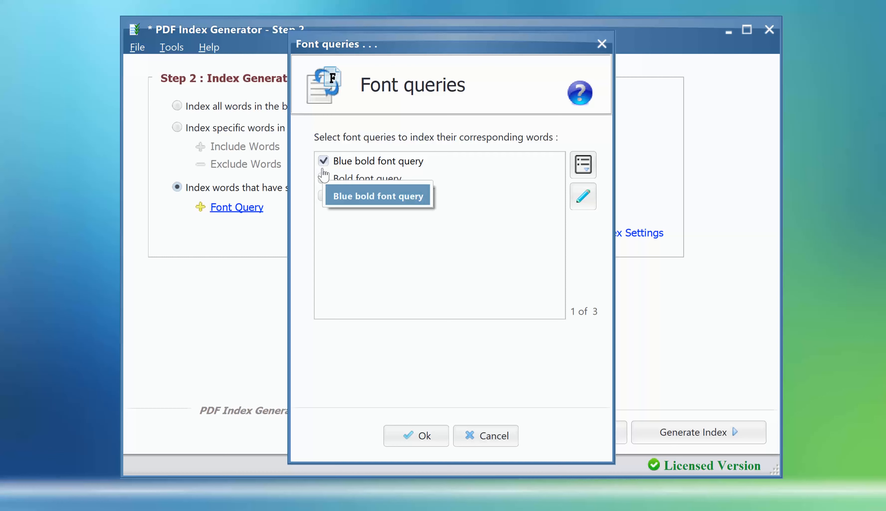
left_click(417, 443)
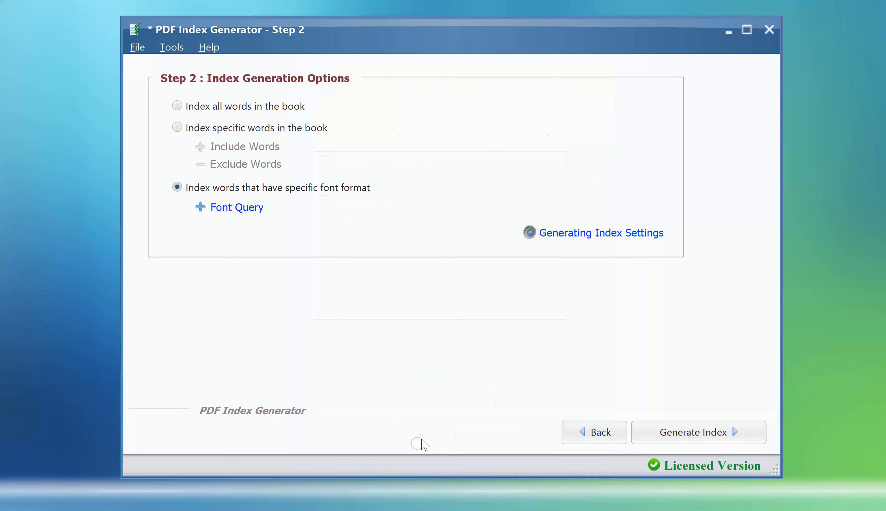
left_click(678, 438)
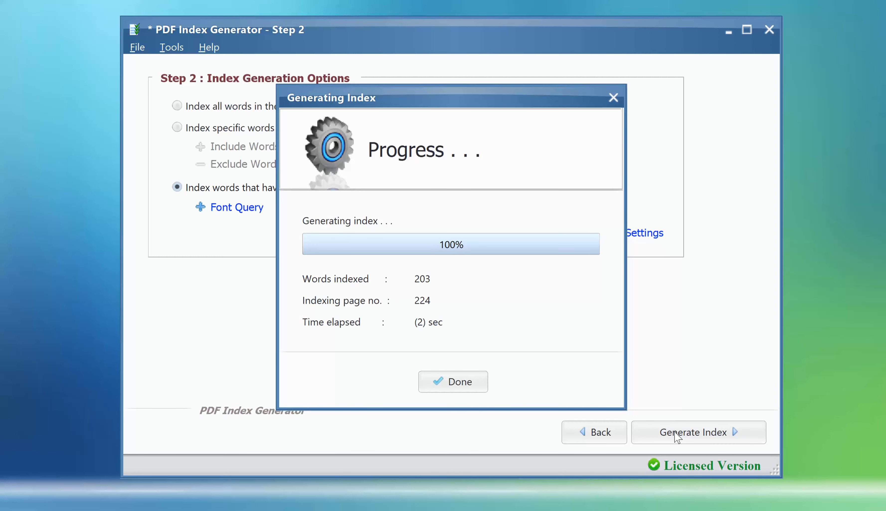
left_click(477, 384)
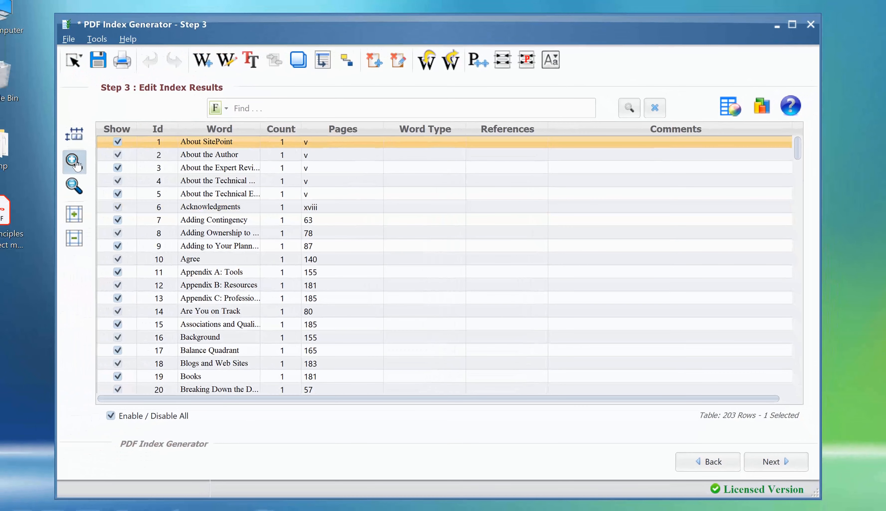
Step: Enlarge the text and row height of the index results table, and widen the Word column to fit the full headings
left_click(73, 161)
left_click(73, 161)
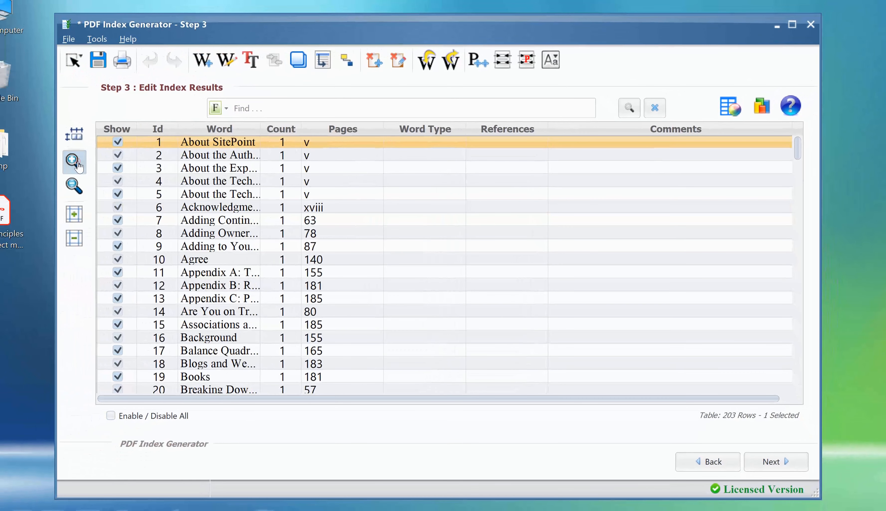
left_click(76, 163)
left_click(72, 211)
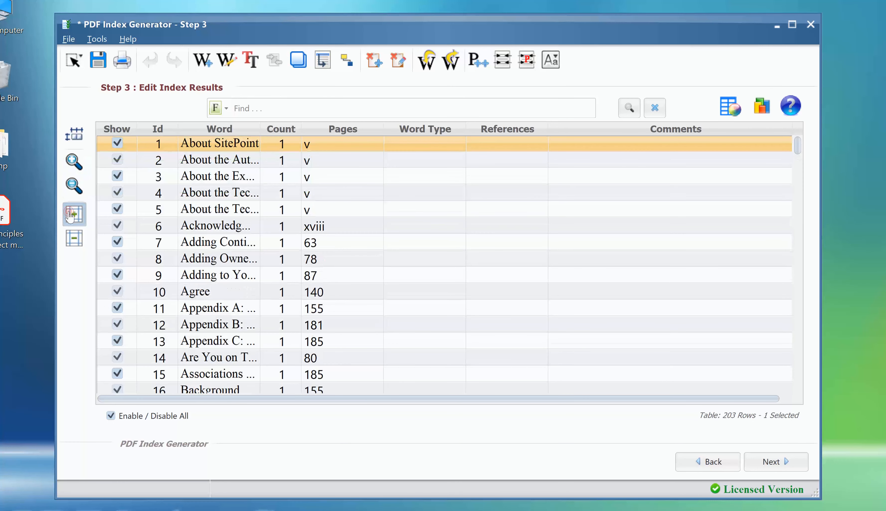
left_click(70, 217)
left_click_drag(261, 129, 439, 130)
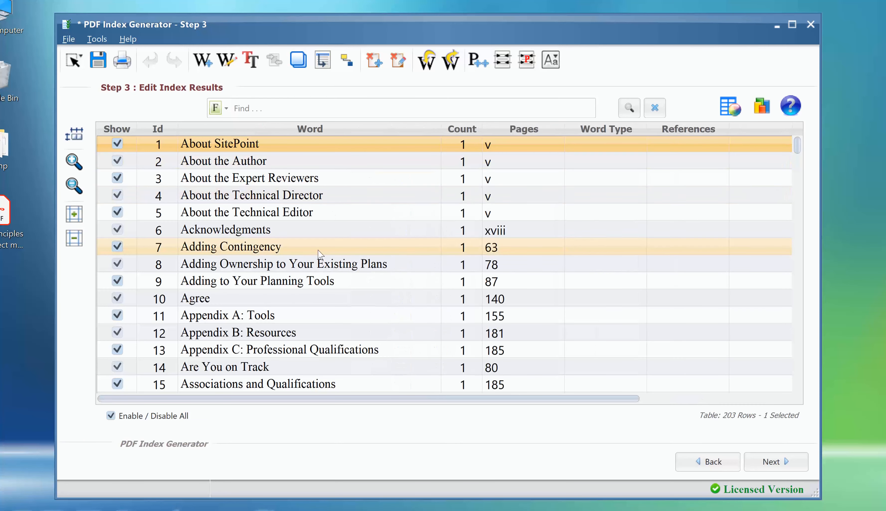
Step: Exclude the Method entry from the index results and include it again
scroll(318, 333, "down", 8)
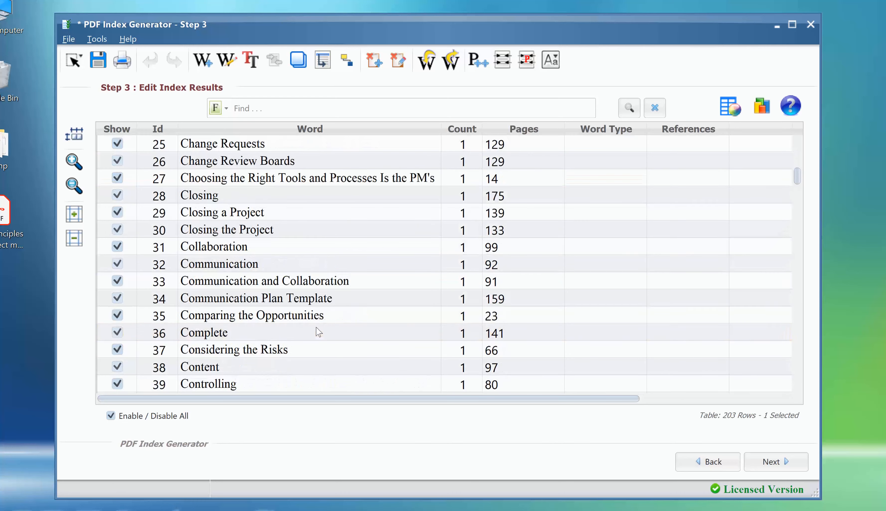
scroll(318, 332, "down", 15)
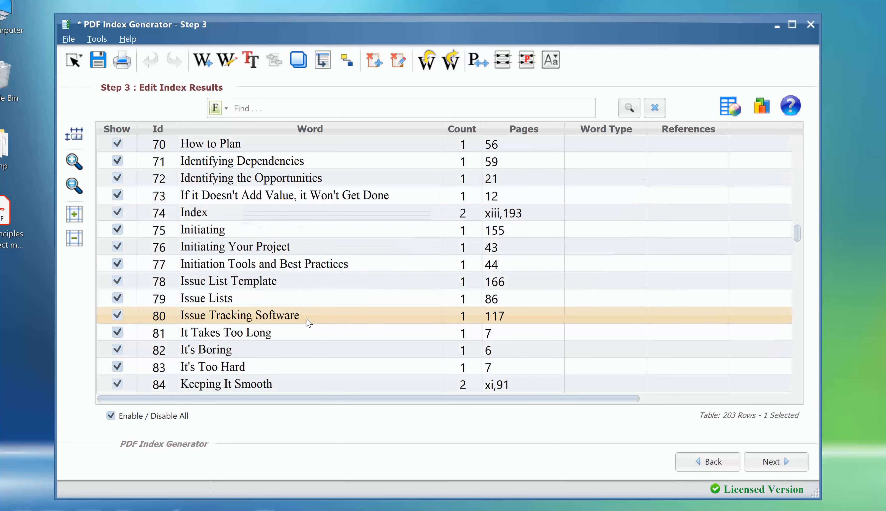
scroll(309, 322, "down", 6)
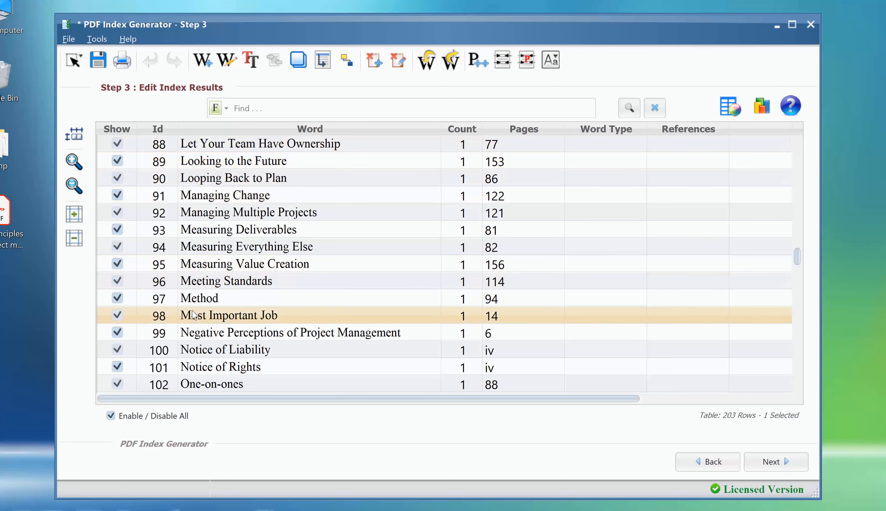
left_click(117, 298)
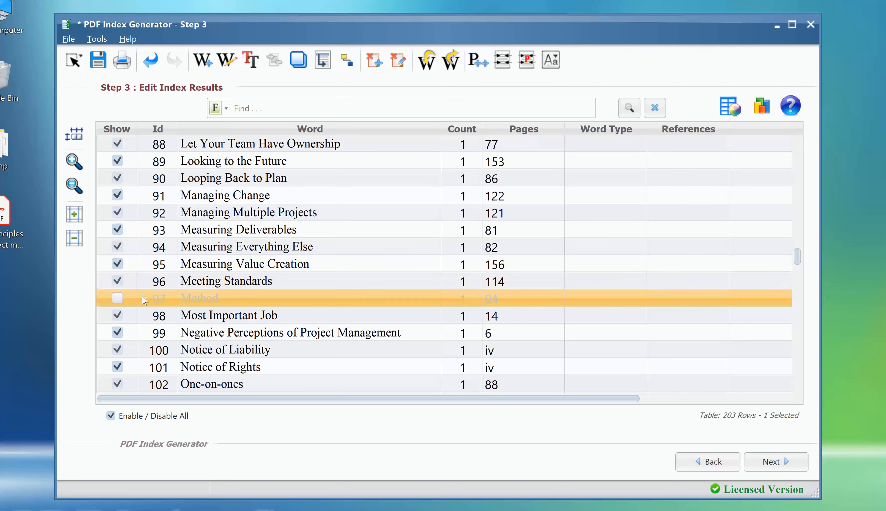
left_click(118, 299)
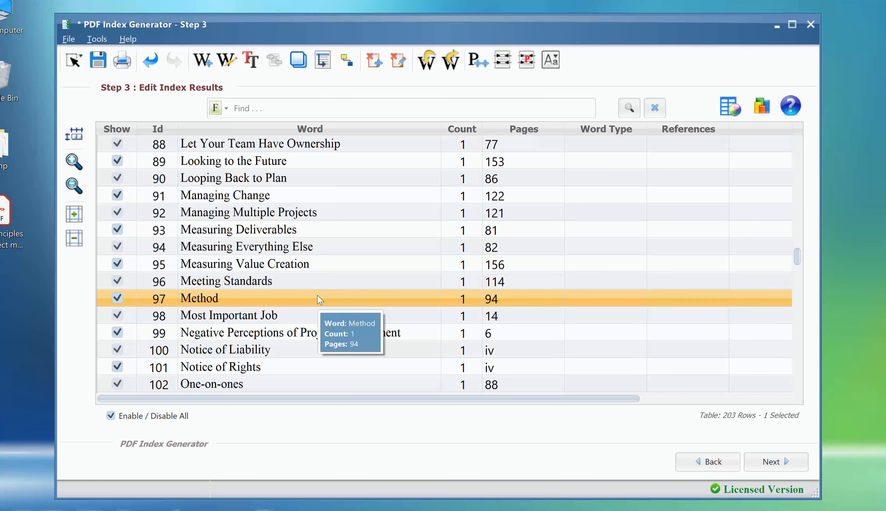
Step: Write the index results to a new PDF file named index.pdf on the Desktop instead of appending them to the book
left_click(776, 466)
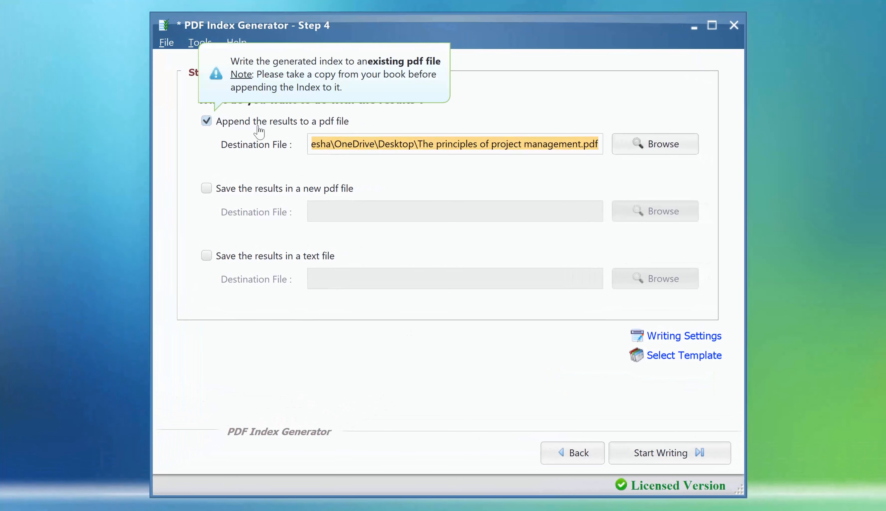
left_click(258, 128)
left_click(273, 191)
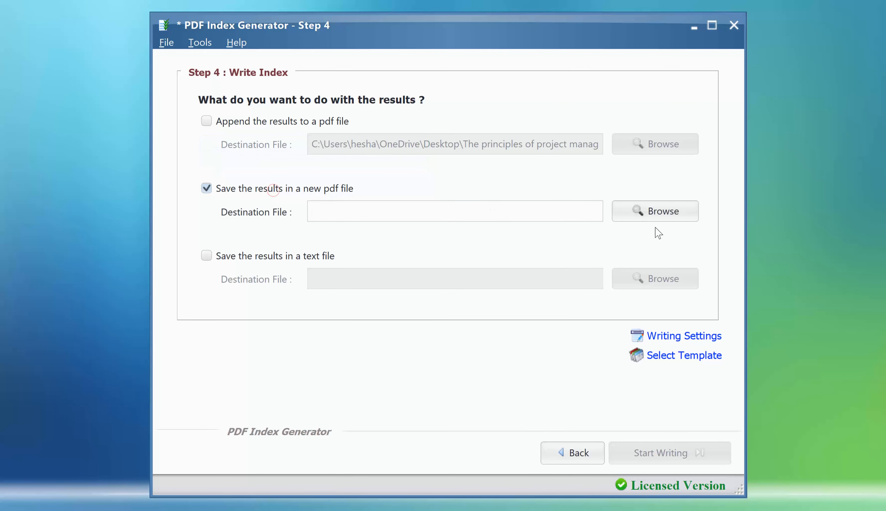
left_click(661, 220)
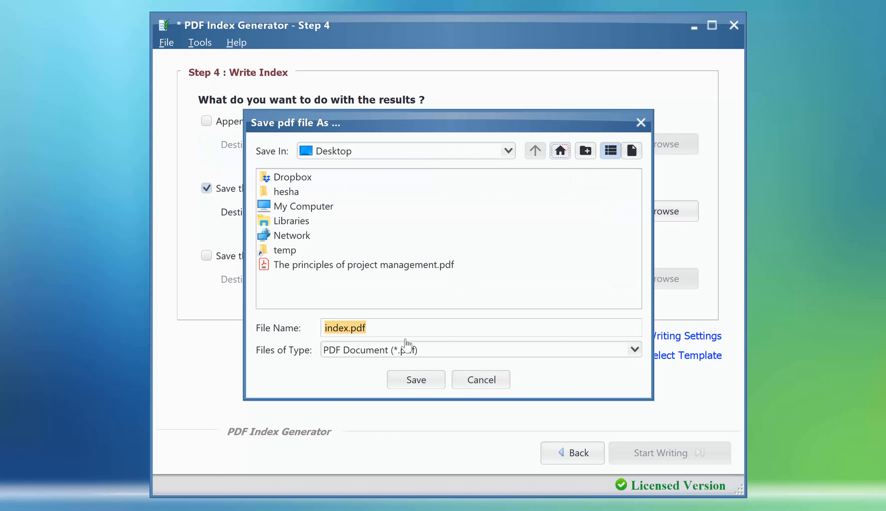
left_click(408, 379)
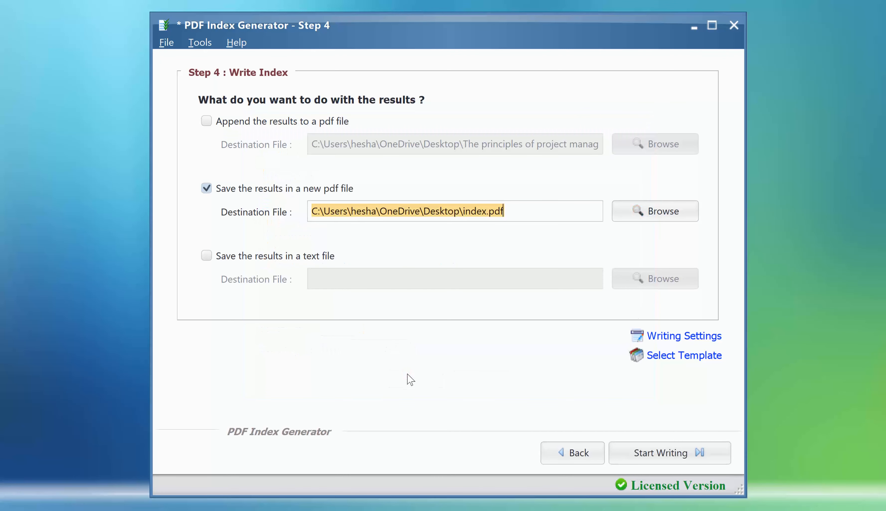
left_click(642, 447)
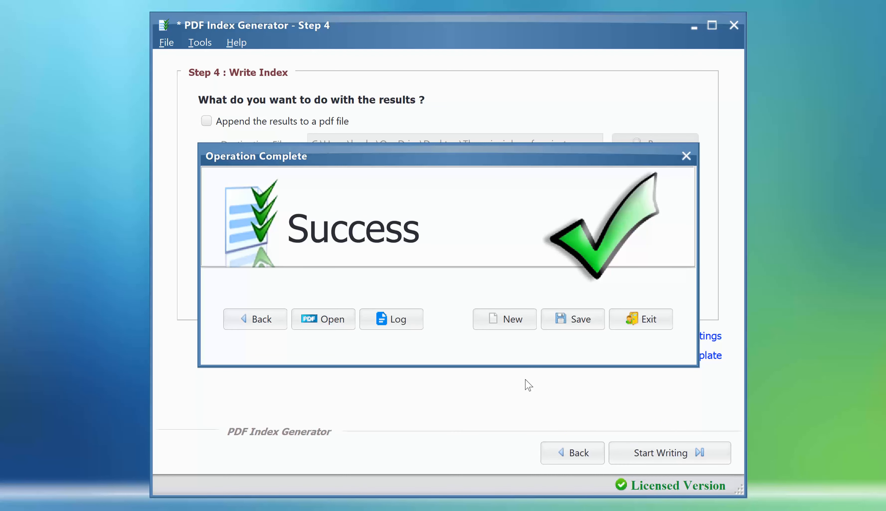
Step: Open the generated index.pdf in Adobe Acrobat Reader, collapse the tools pane and examine the index entries
left_click(337, 321)
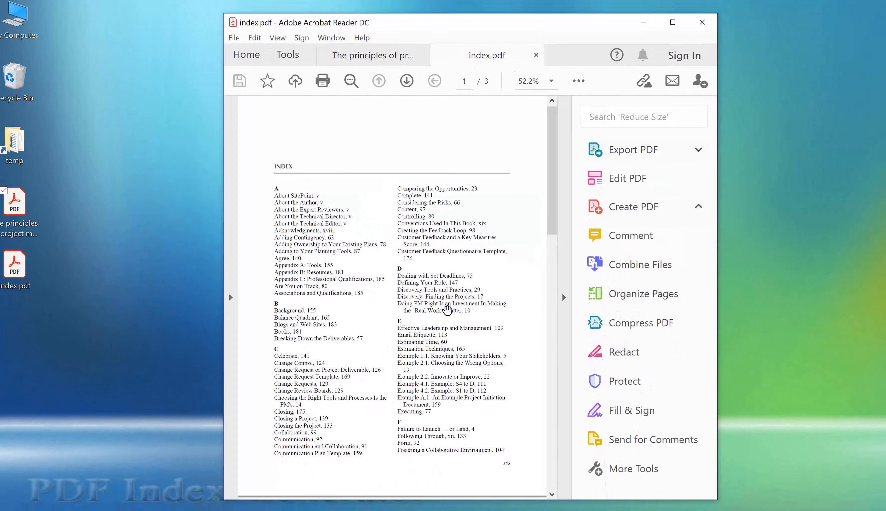
left_click(565, 295)
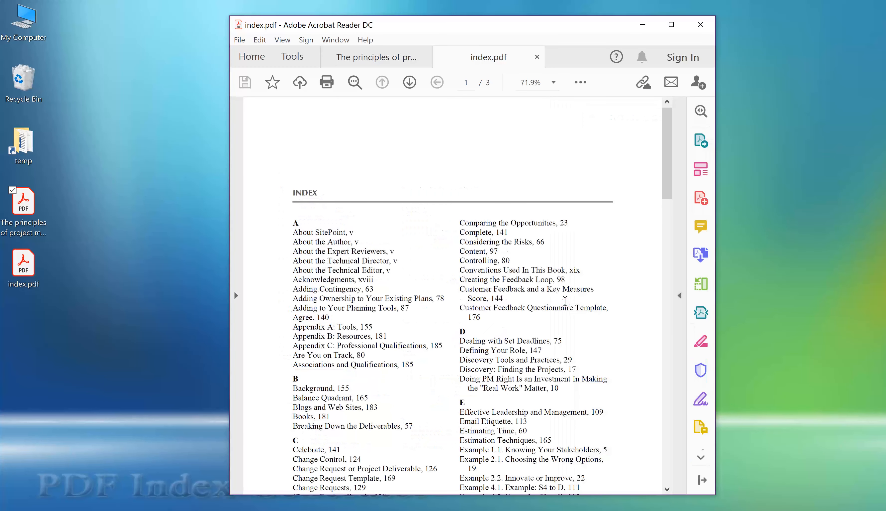
scroll(443, 325, "down", 10)
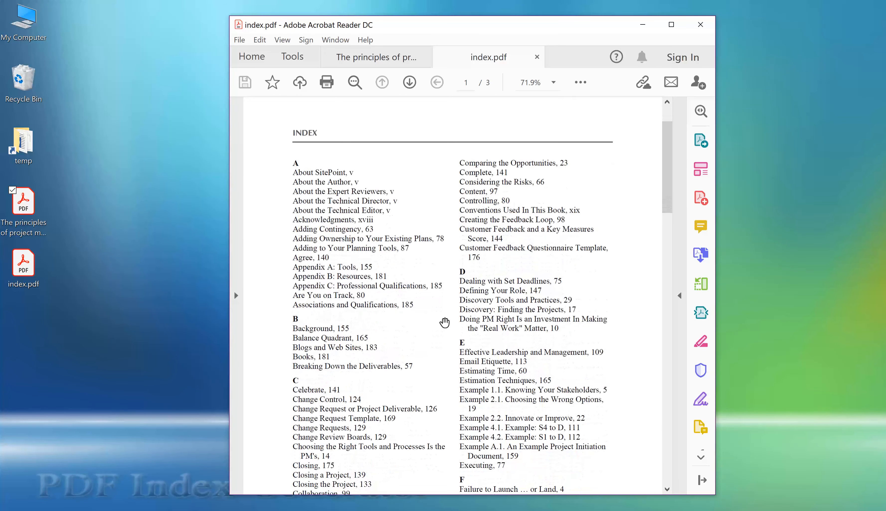